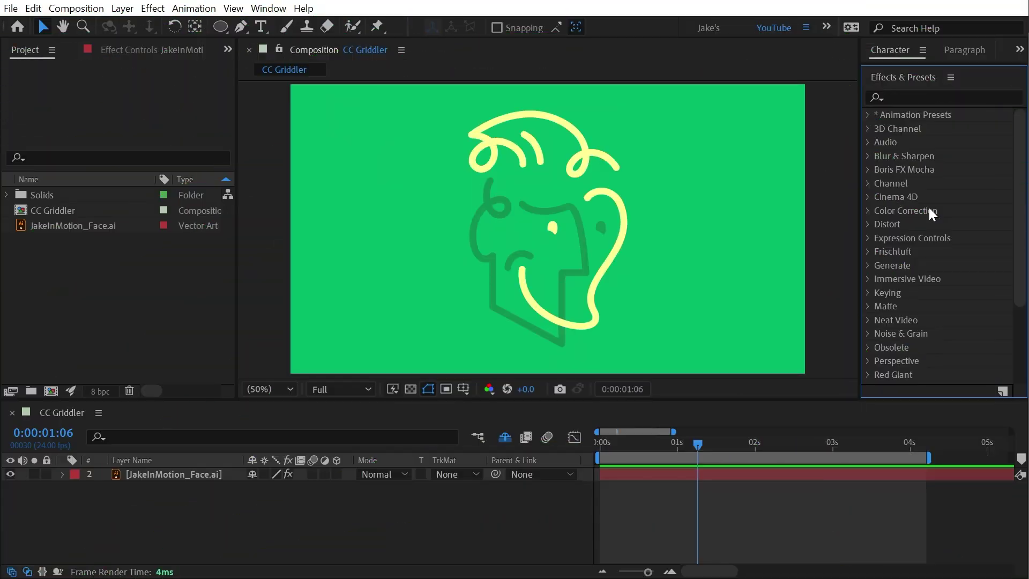
Expand the Distort category in Effects & Presets to locate CC Griddler.
click(867, 224)
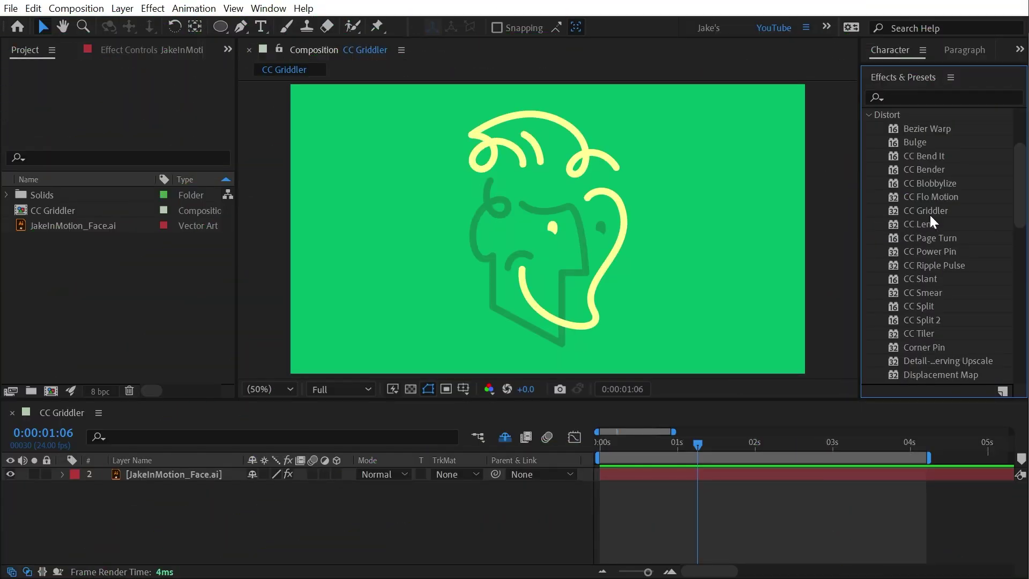
scroll(930, 214, down, 2)
Apply CC Griddler to the face layer and set Horizontal and Vertical Scale to 50.
double_click(927, 175)
drag(927, 174, 586, 189)
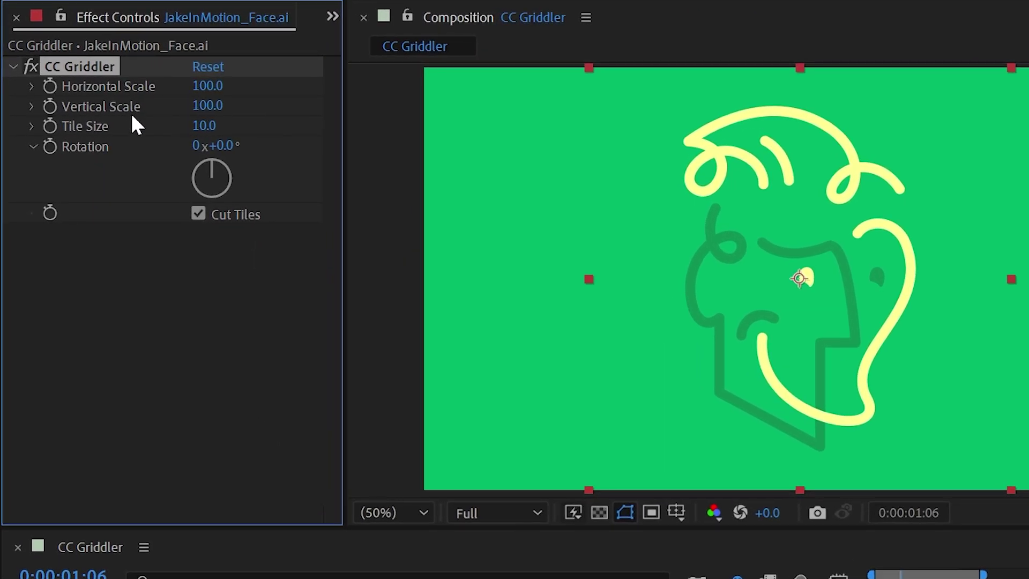
drag(206, 86, 195, 87)
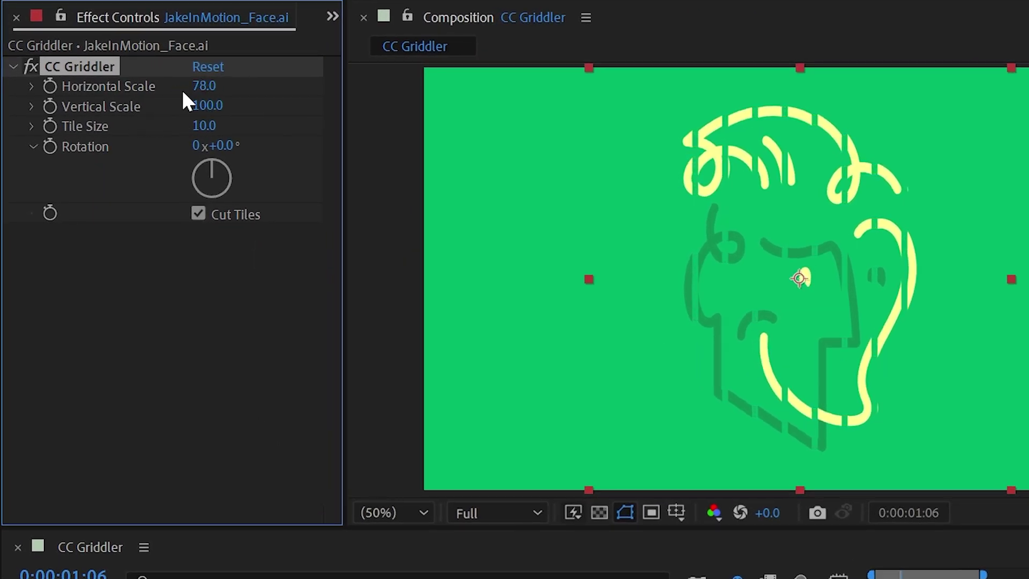
click(197, 86)
text(50)
key(Tab)
text(50)
key(Return)
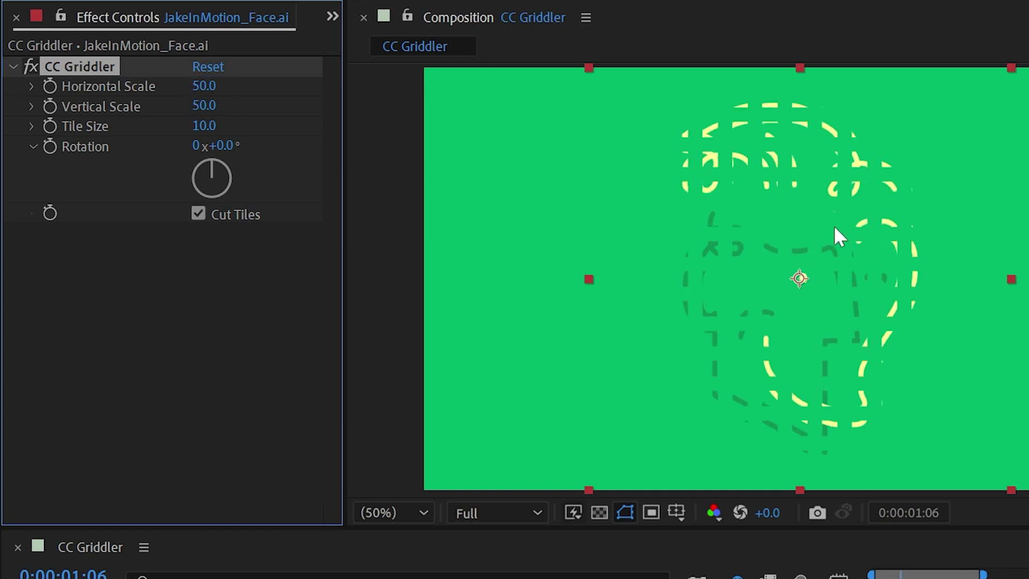
mouse_move(210, 86)
mouse_down()
mouse_move(257, 85)
mouse_move(207, 90)
mouse_up()
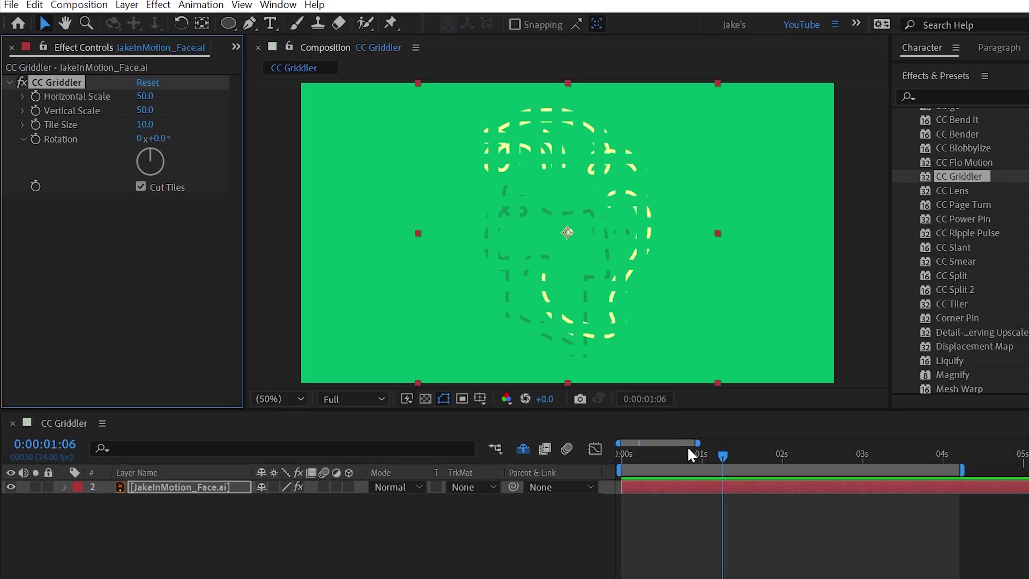
Keyframe Horizontal and Vertical Scale at 100 on frame 0 and reveal the keyframes.
drag(687, 445, 629, 445)
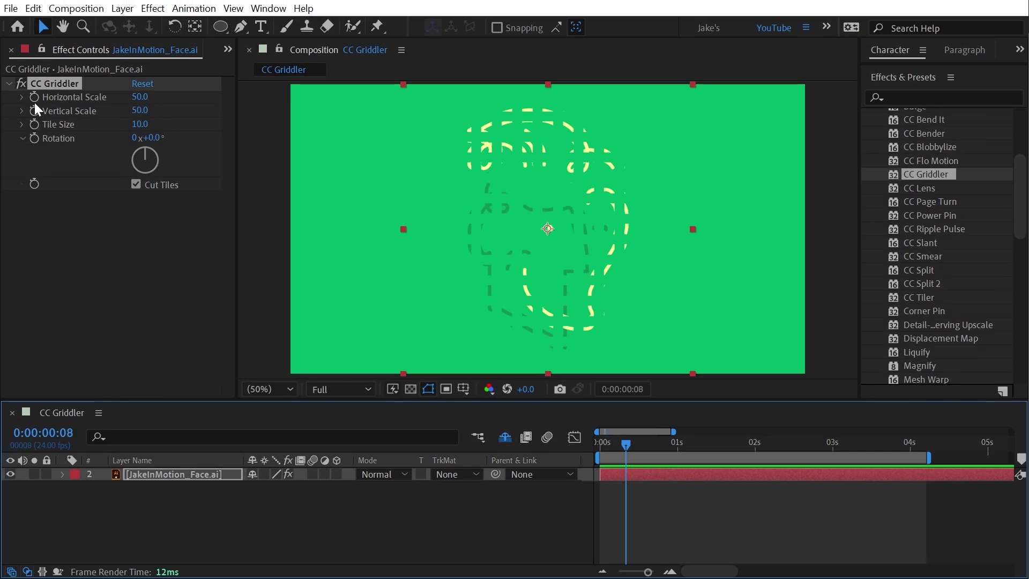
click(35, 110)
click(599, 444)
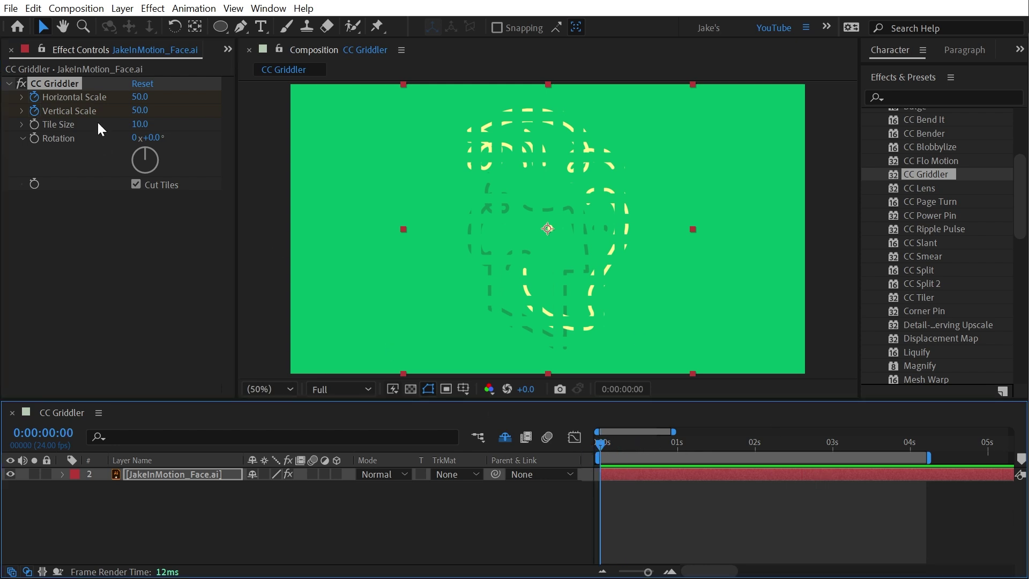
click(143, 84)
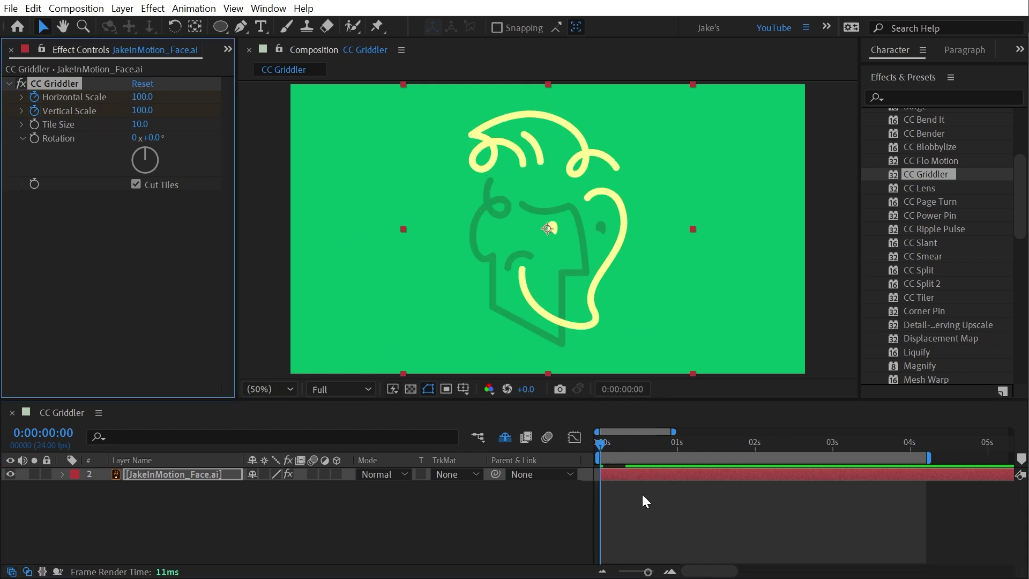
key(u)
key(equal)
key(equal)
key(equal)
Set a 16-frame work area, preview, and shift the scale keyframes four frames later.
drag(738, 500, 594, 536)
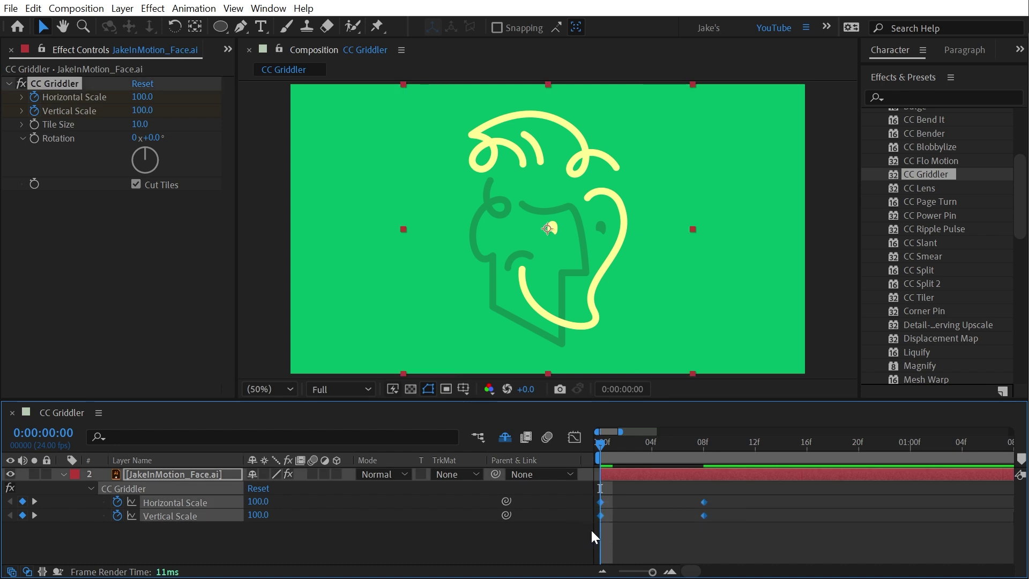
drag(685, 454, 809, 455)
key(space)
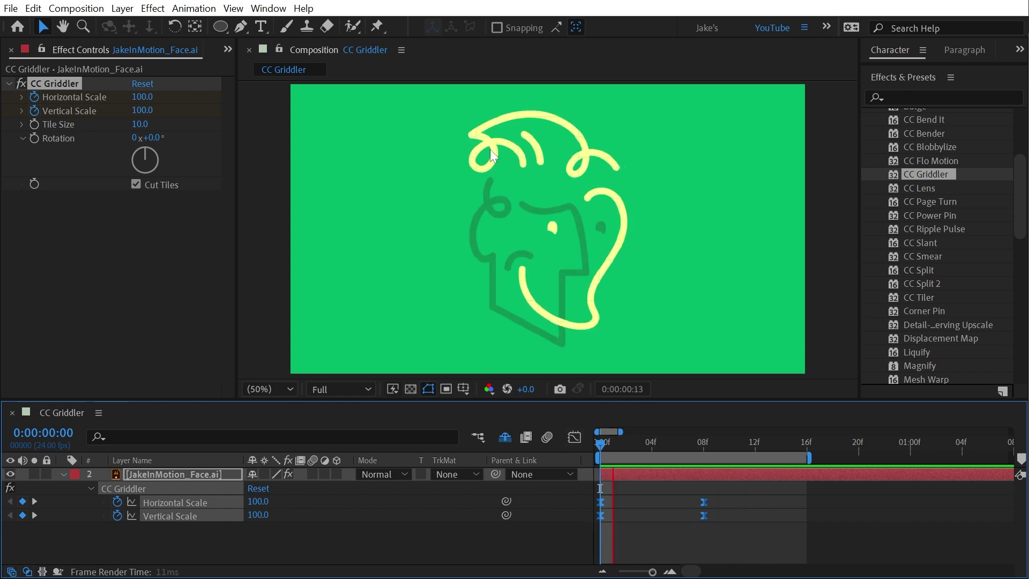
drag(704, 504, 755, 503)
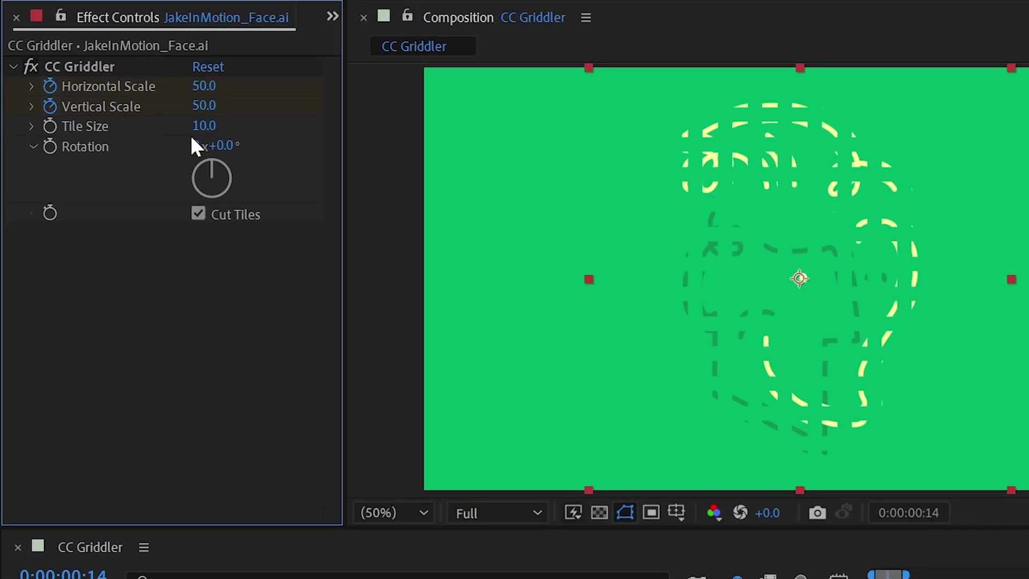
Scrub Tile Size to try different tile sizes and preview the animation.
drag(200, 132, 134, 146)
click(877, 576)
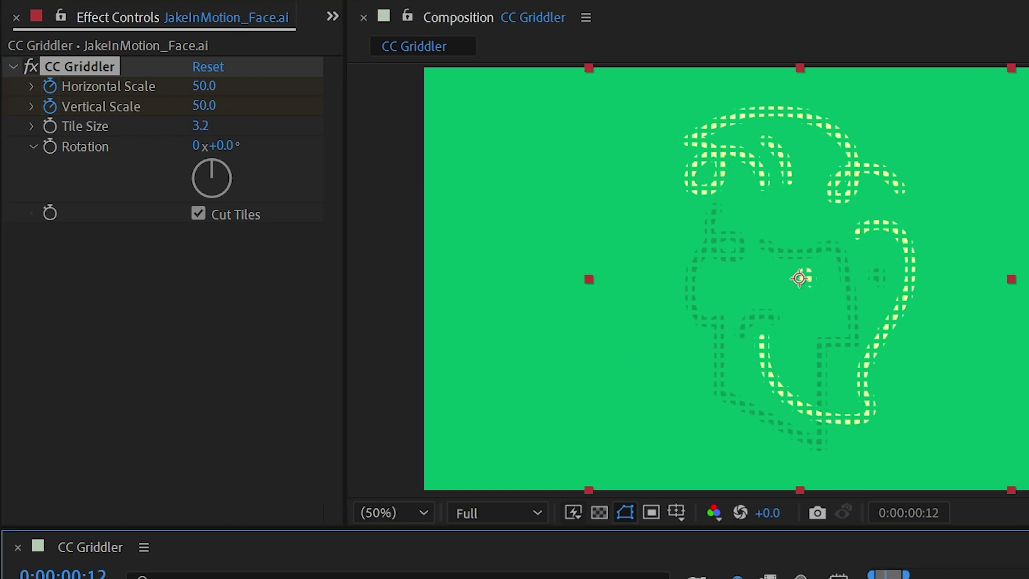
key(space)
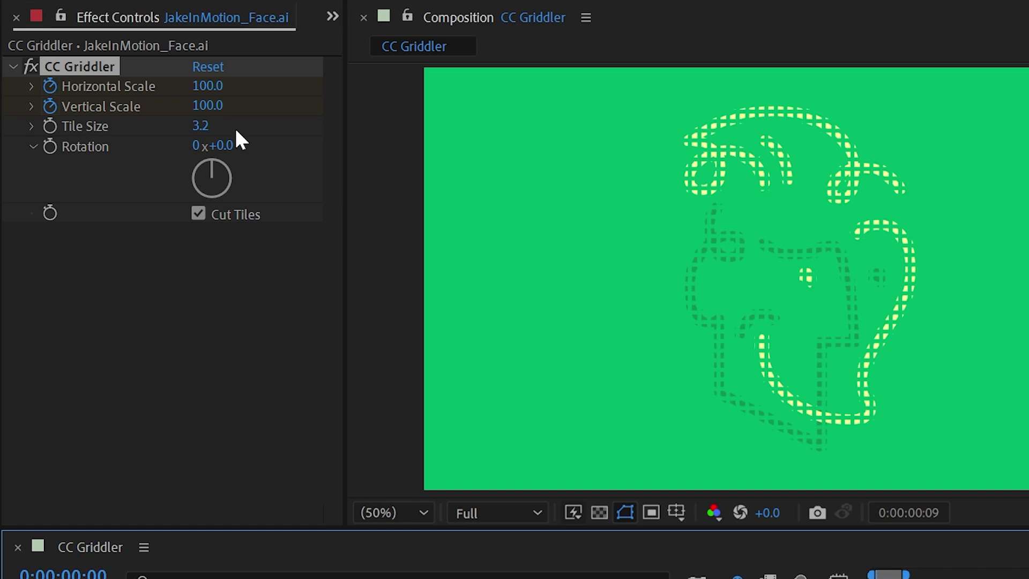
Try Tile Size 17, then settle on 10.4 and rotate the tiles to 33°.
click(201, 126)
text(17)
key(Return)
key(space)
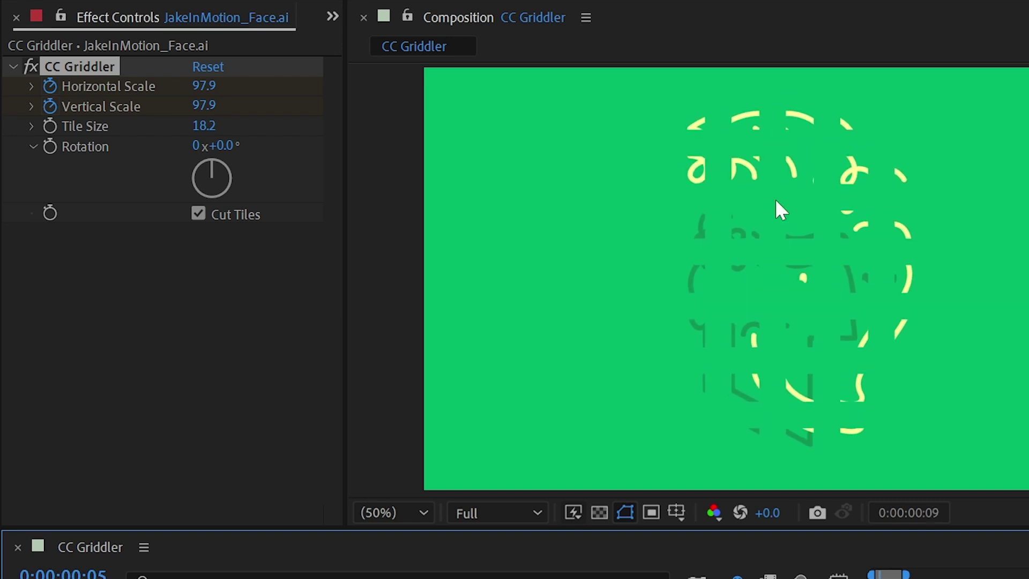
drag(204, 125, 159, 126)
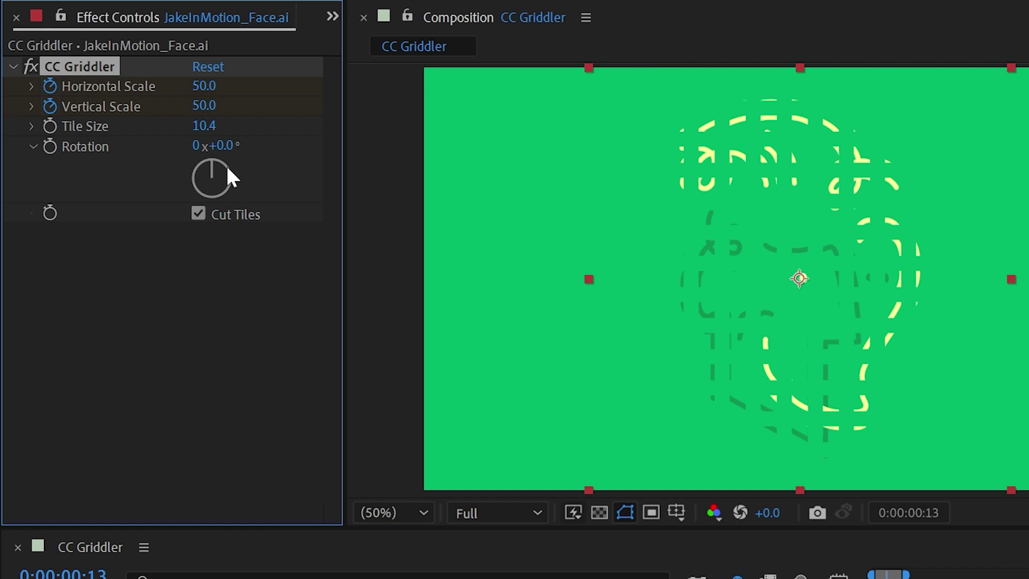
drag(212, 148, 253, 134)
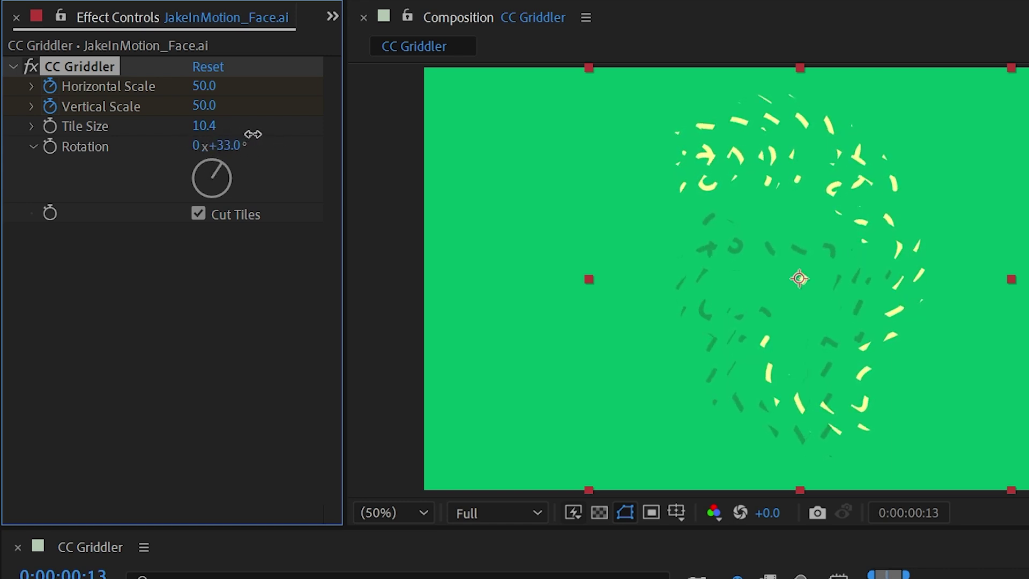
Keyframe CC Griddler Rotation, with 0° at frame 4.
key(space)
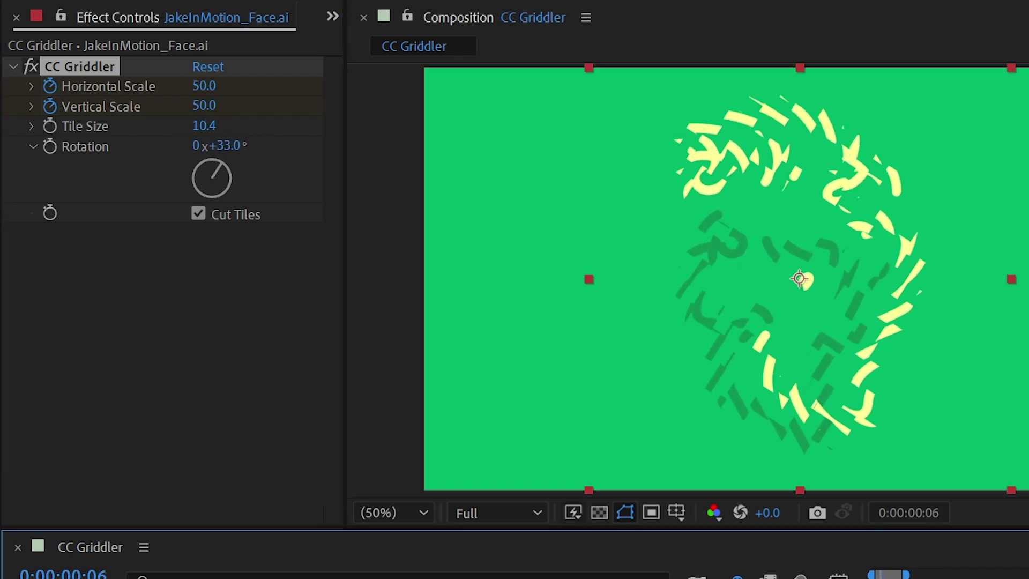
click(49, 147)
key(j)
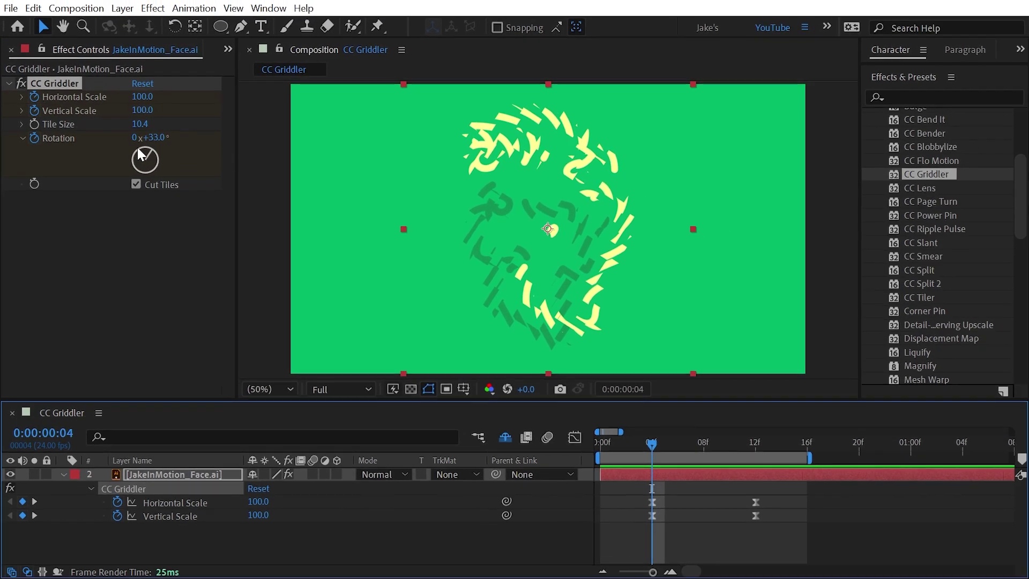
click(196, 143)
text(0)
key(Return)
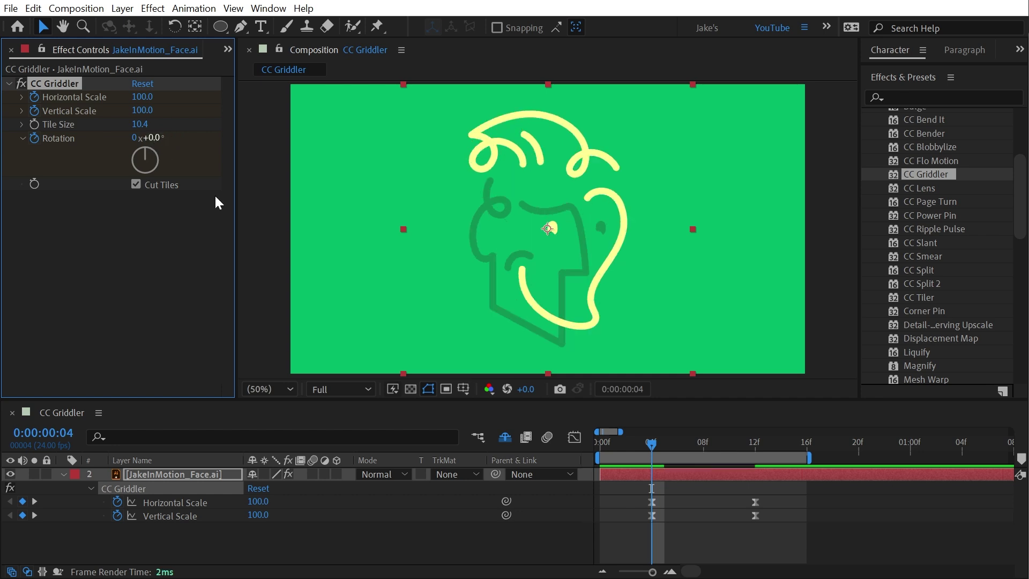
Apply Easy Ease to both Rotation keyframes and preview from the start.
key(u)
key(u)
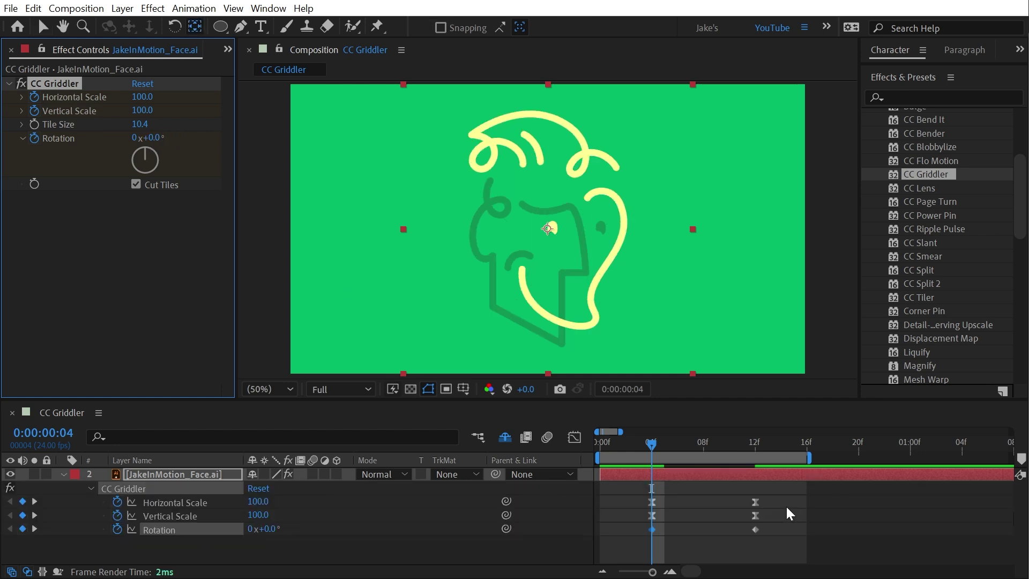
drag(786, 523, 648, 545)
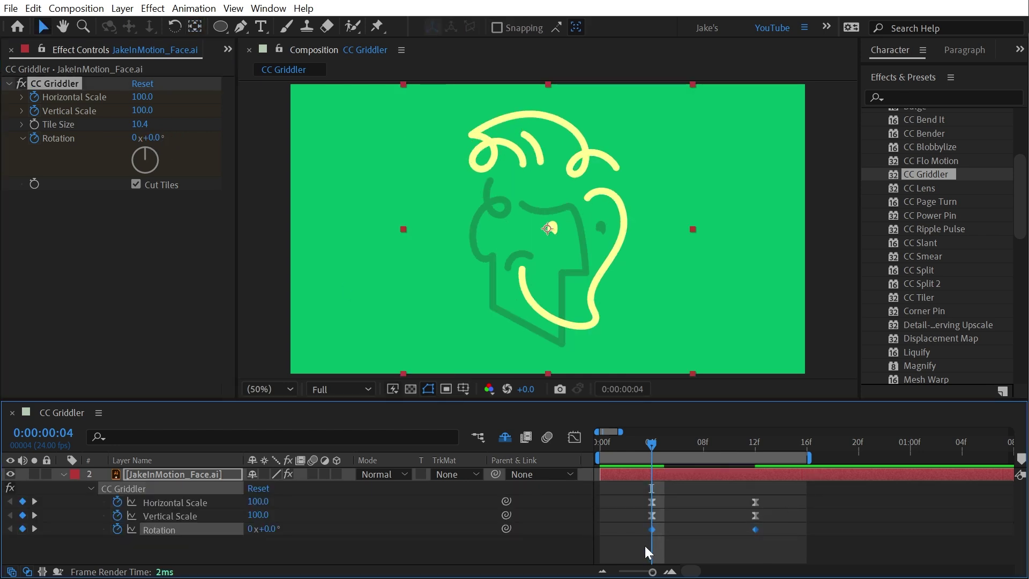
key(F9)
key(Home)
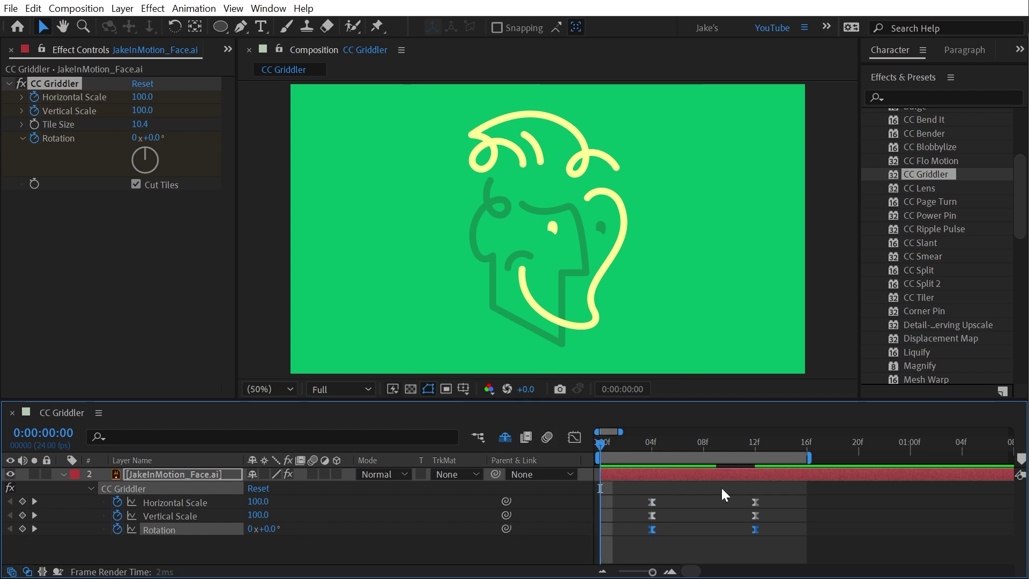
key(space)
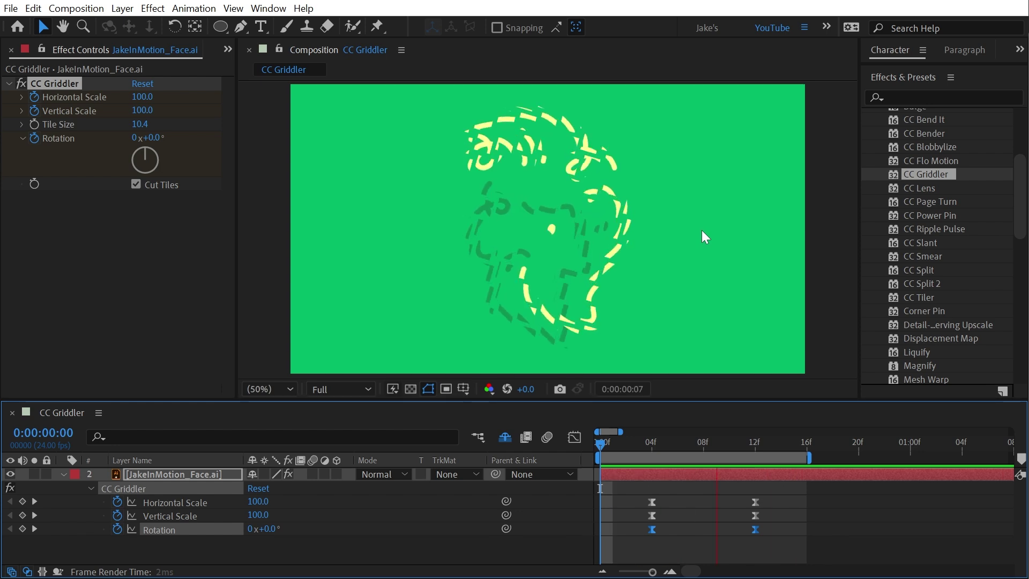
Move the Scale keyframes later to 16f and 01:04, then preview at frame 12.
click(652, 450)
drag(622, 493, 790, 519)
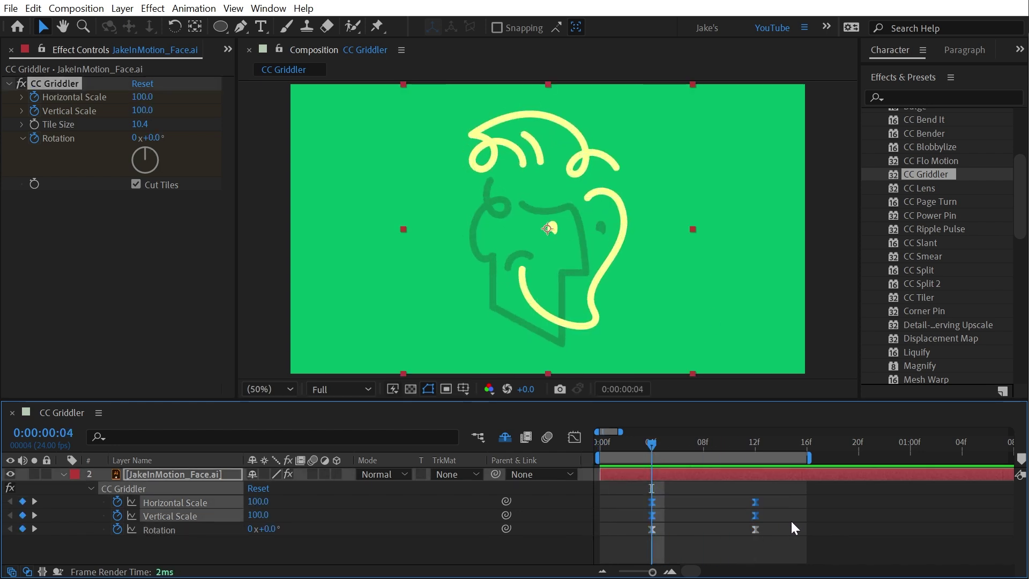
drag(655, 519, 810, 516)
drag(651, 445, 757, 434)
Undo the Scale keyframe move and set the tile rotation back to zero.
key(ctrl+z)
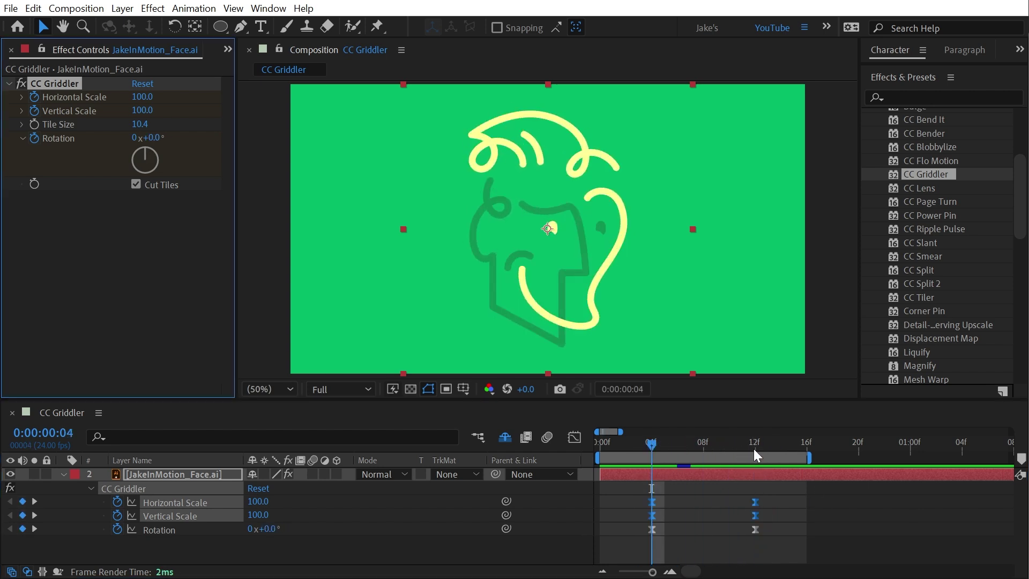
drag(651, 449, 768, 440)
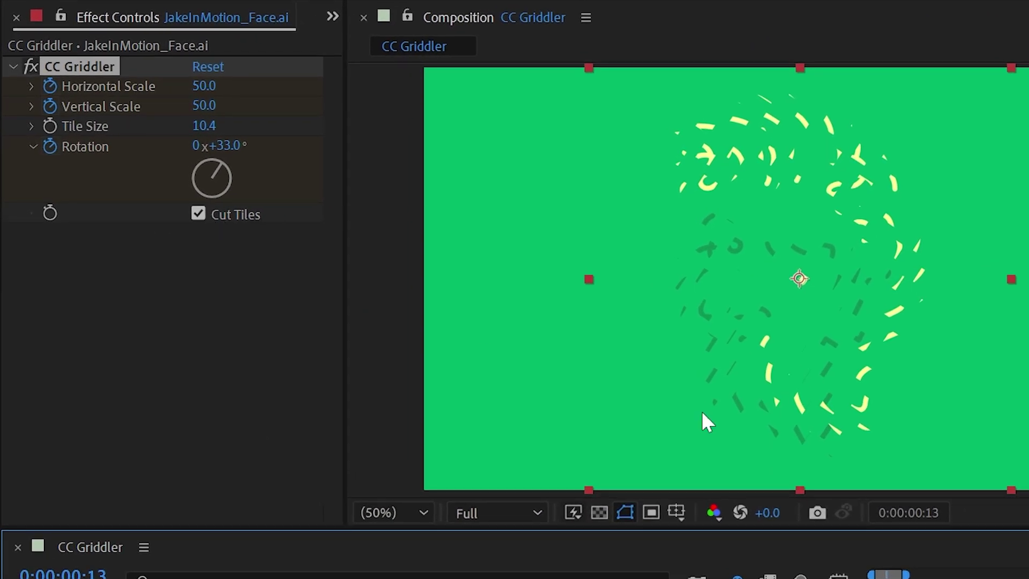
key(ctrl+z)
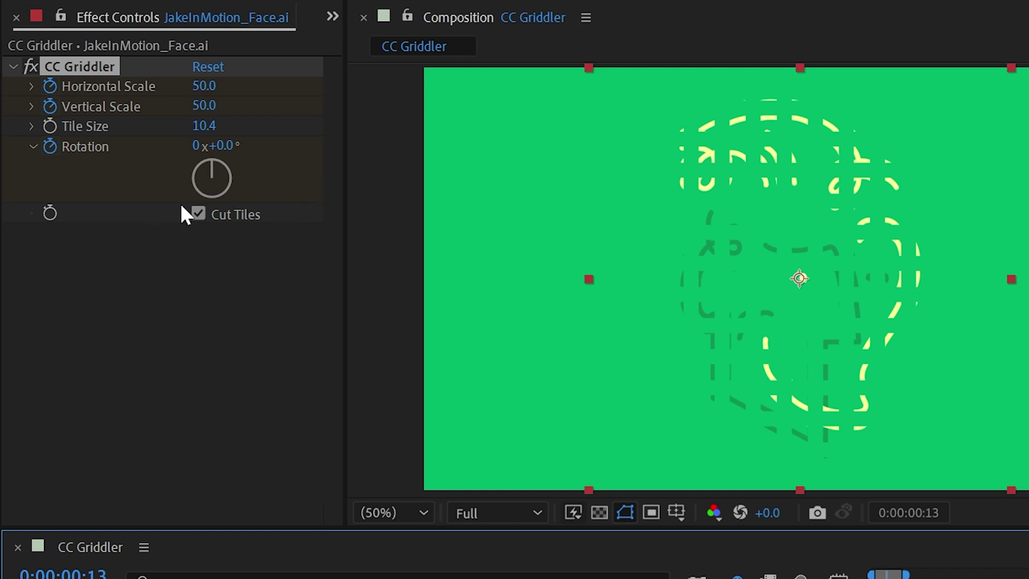
Toggle Cut Tiles off and on while looping the preview to compare.
click(198, 211)
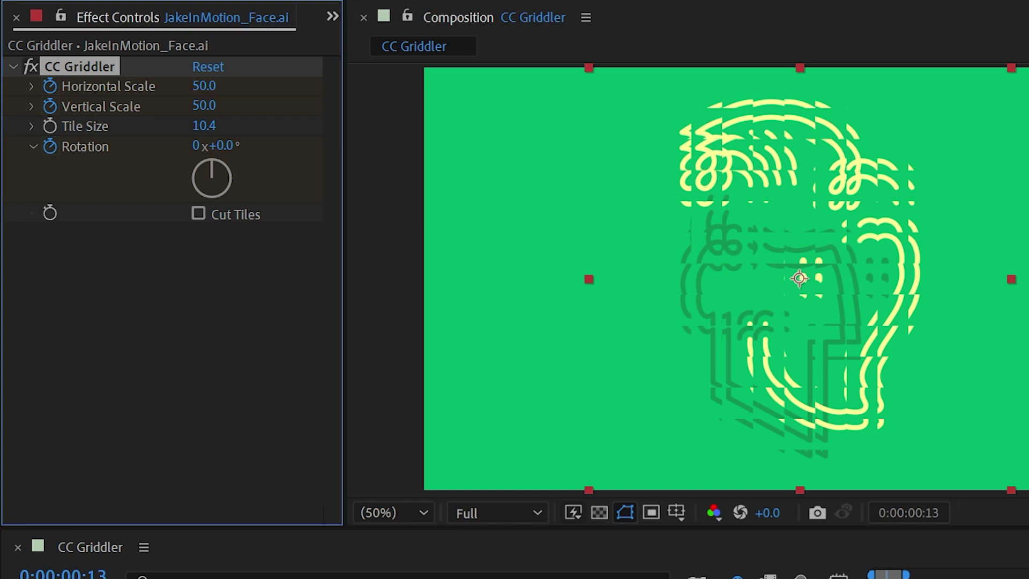
key(space)
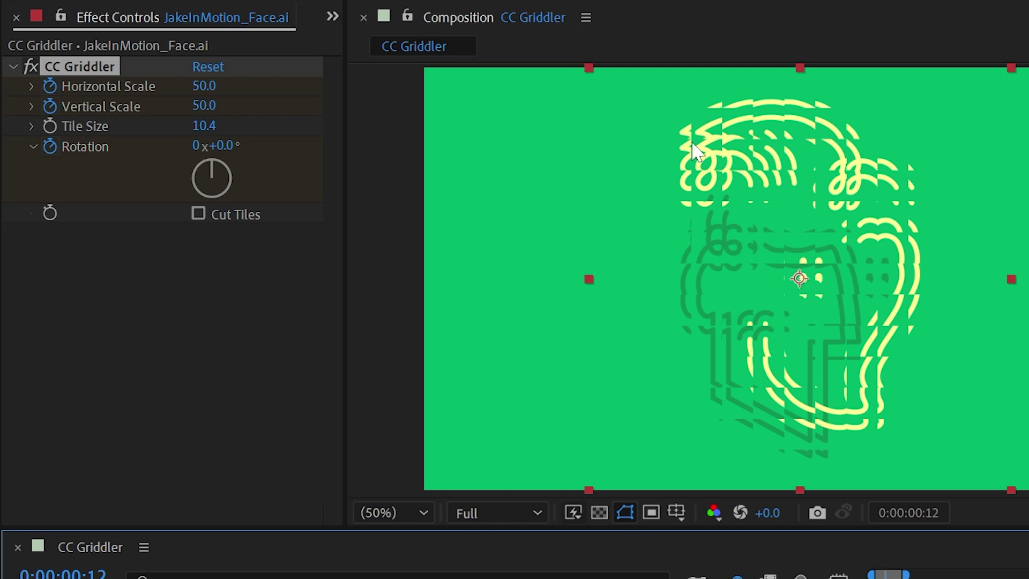
click(198, 214)
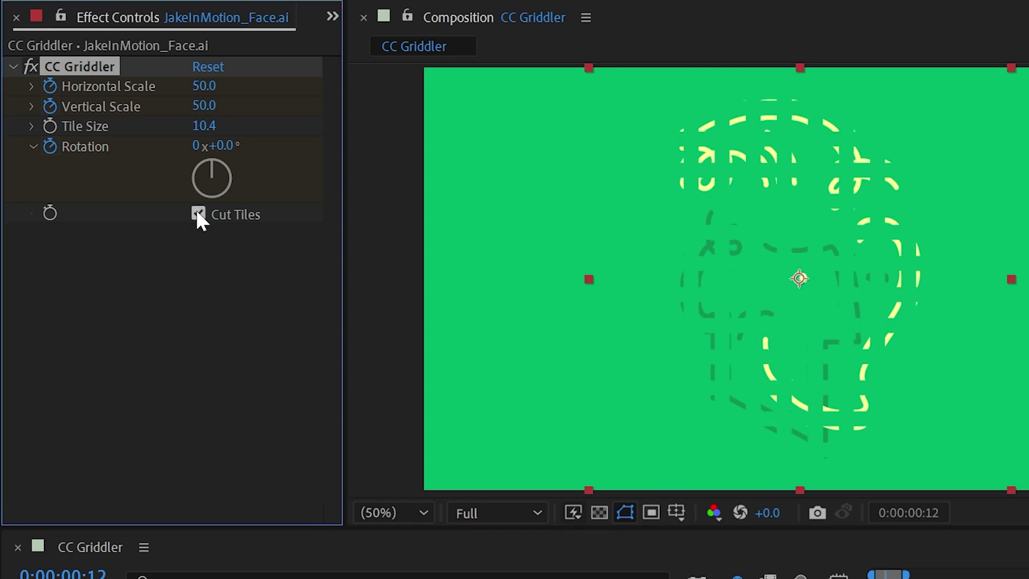
click(199, 214)
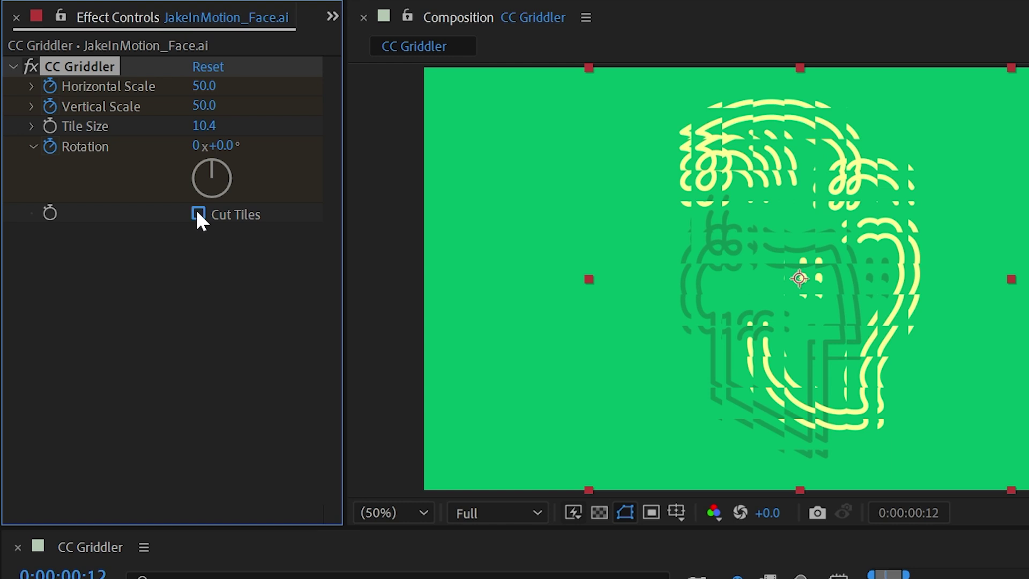
click(199, 214)
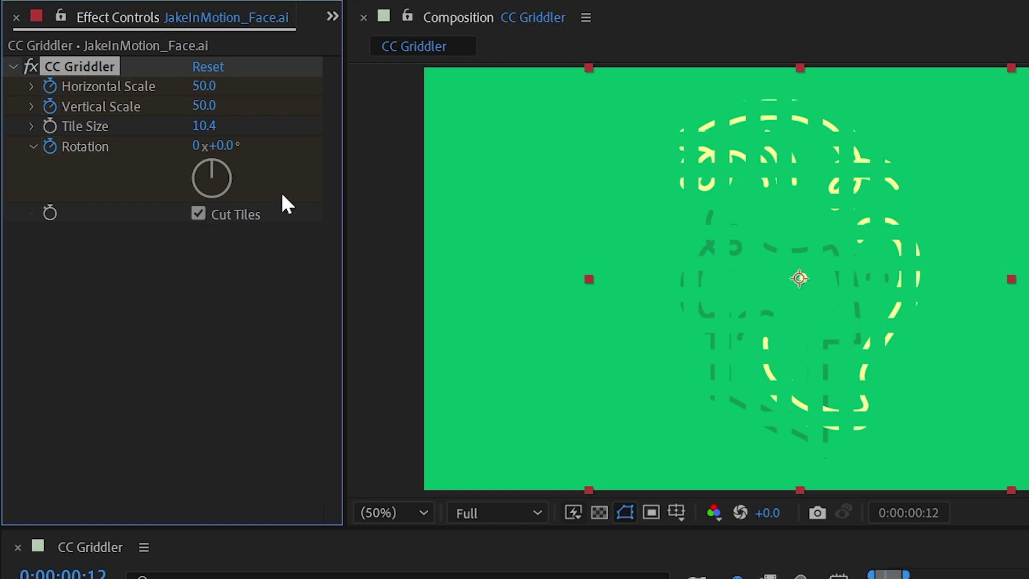
Increase Tile Size to 23.8 and leave Cut Tiles switched off.
drag(209, 127, 314, 167)
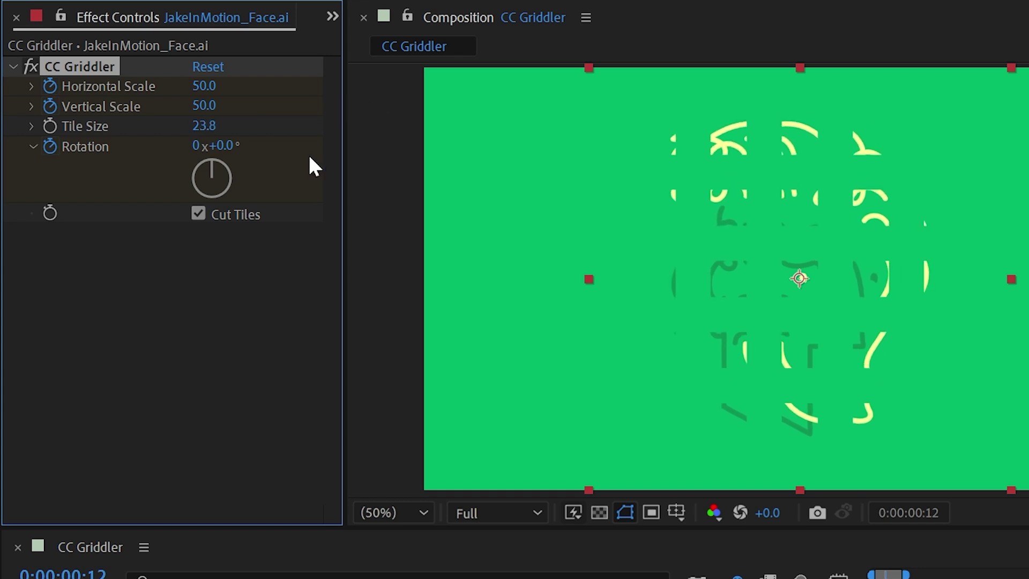
click(198, 214)
click(198, 215)
click(990, 564)
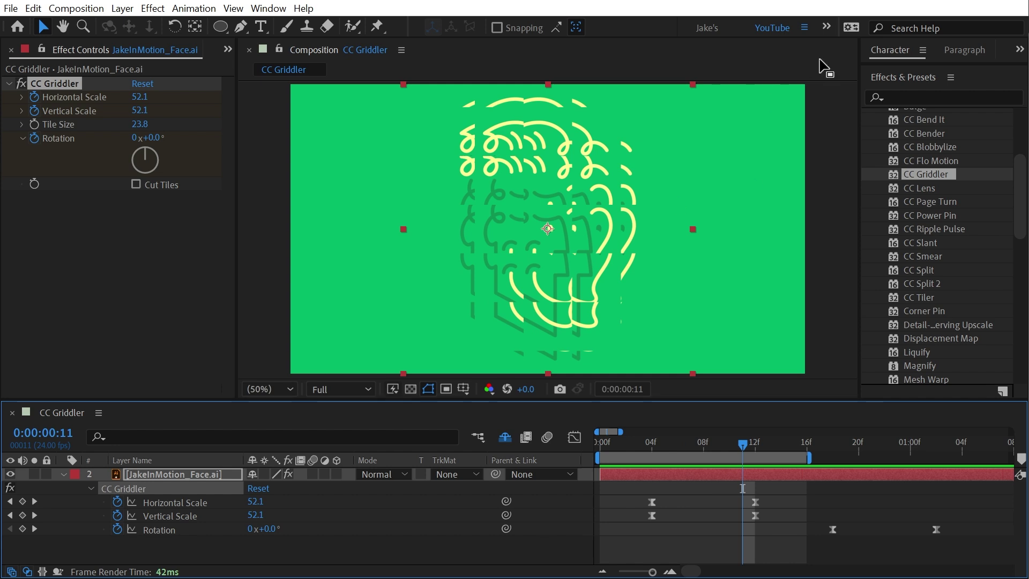
Apply Solid Composite and 4-Color Gradient effects to the face layer.
click(906, 97)
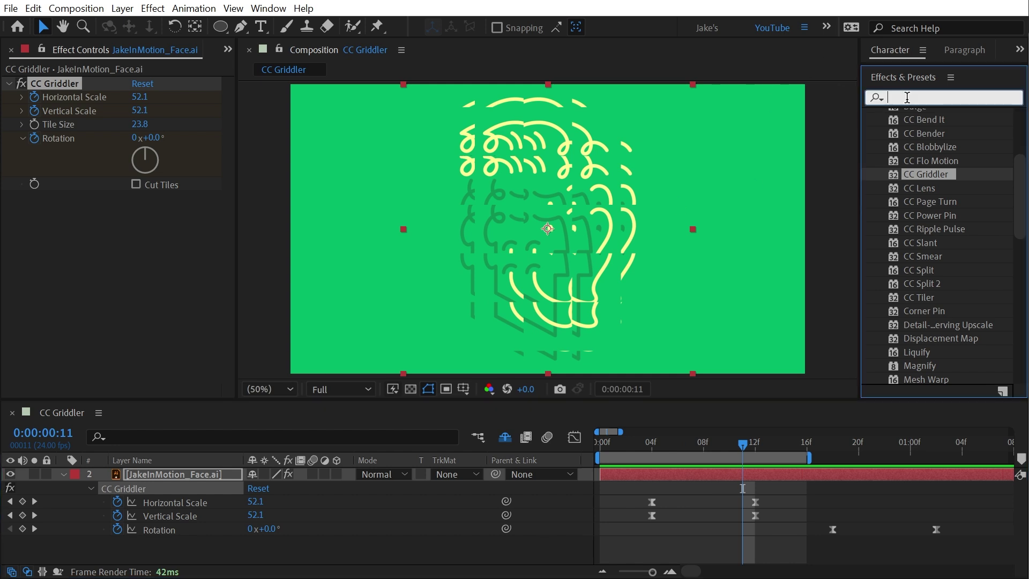
text(solid)
drag(934, 129, 237, 254)
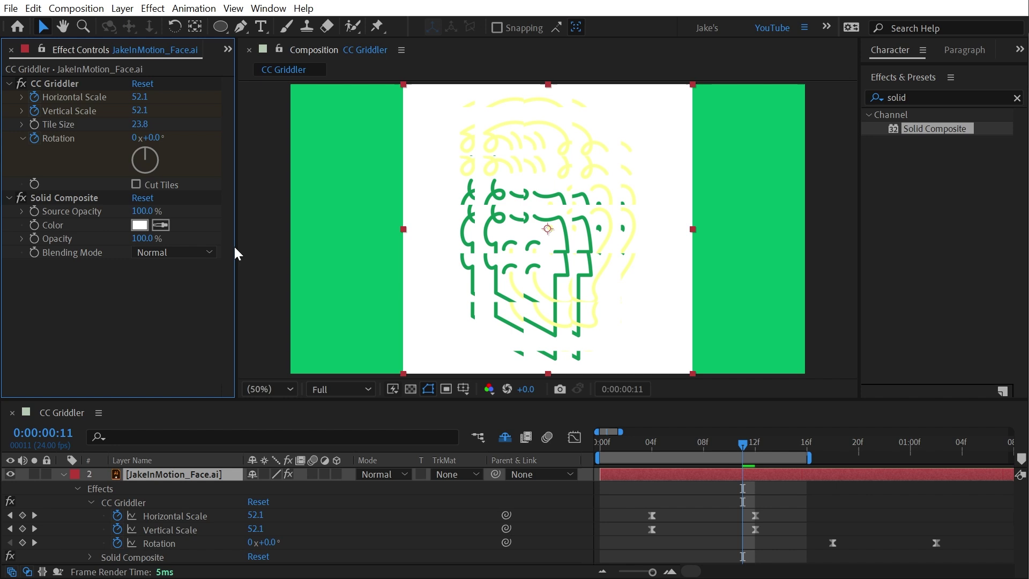
click(906, 99)
text(4-c)
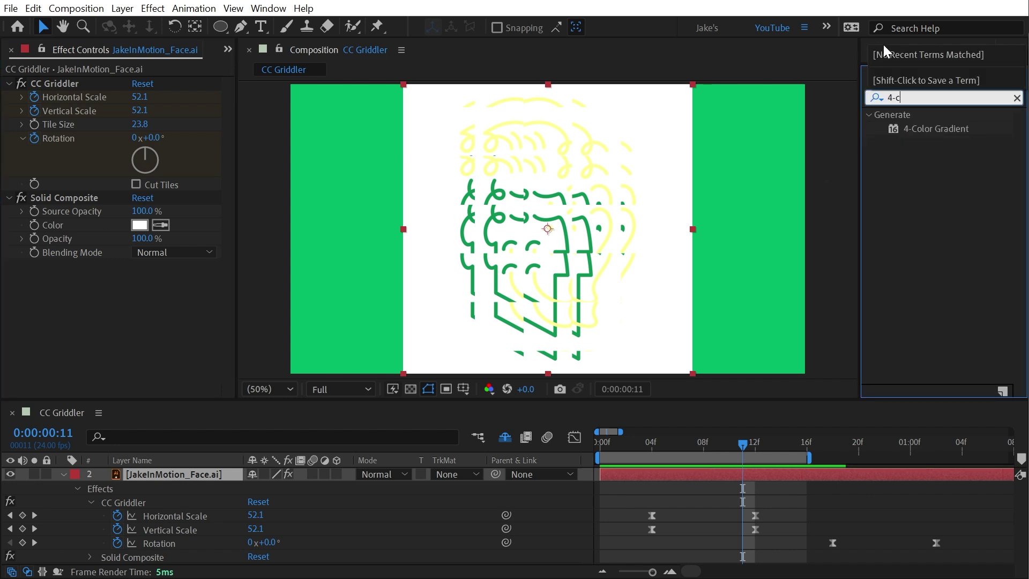
drag(912, 129, 97, 306)
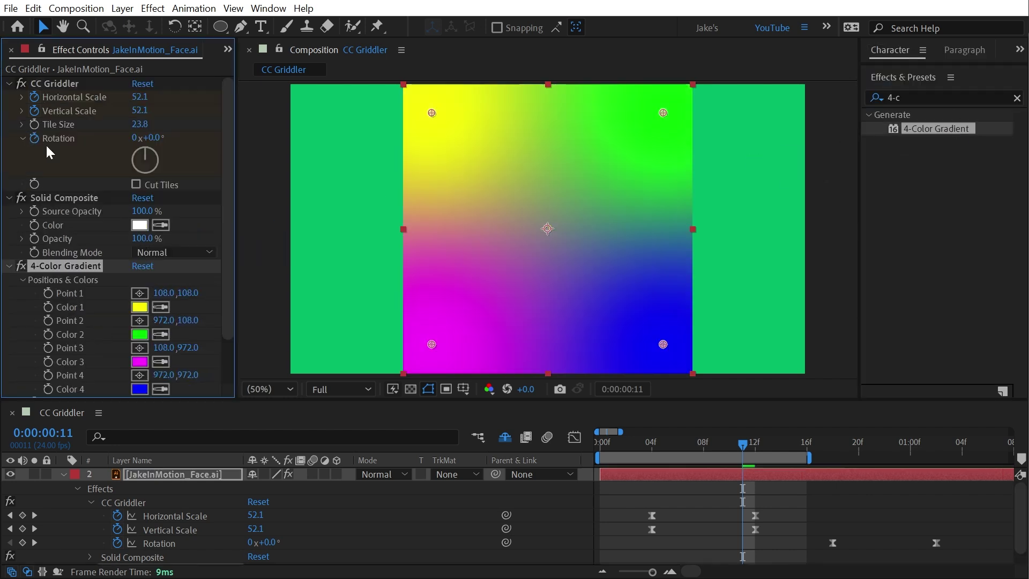
Move CC Griddler below the 4-Color Gradient, preview, and toggle Cut Tiles.
drag(60, 91, 86, 396)
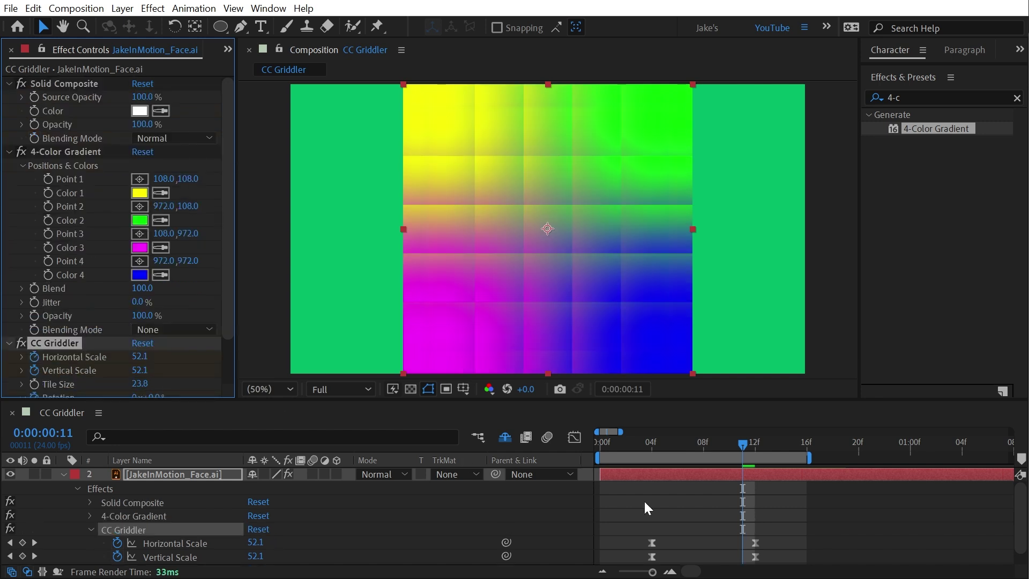
key(space)
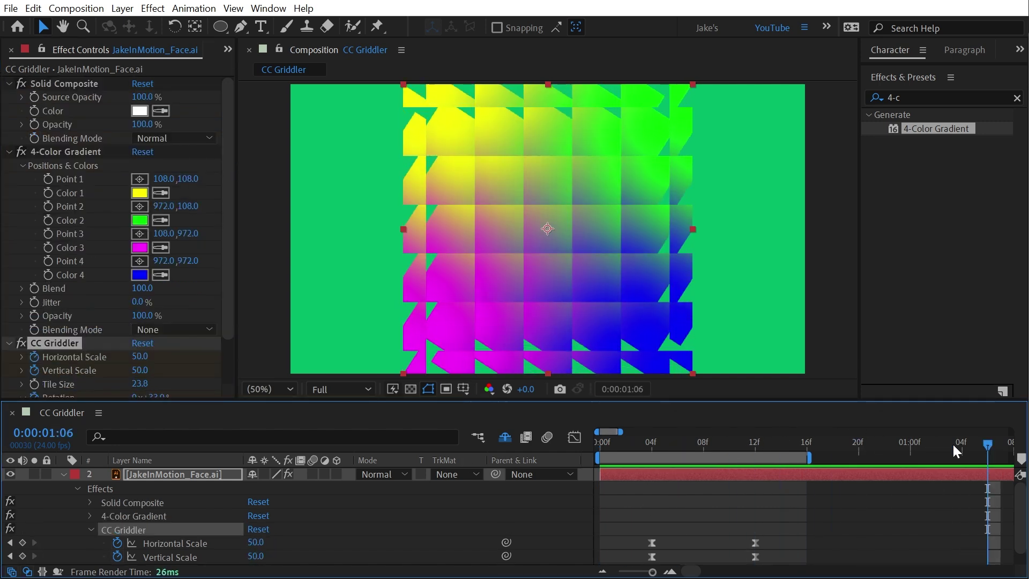
scroll(111, 320, down, 2)
click(136, 391)
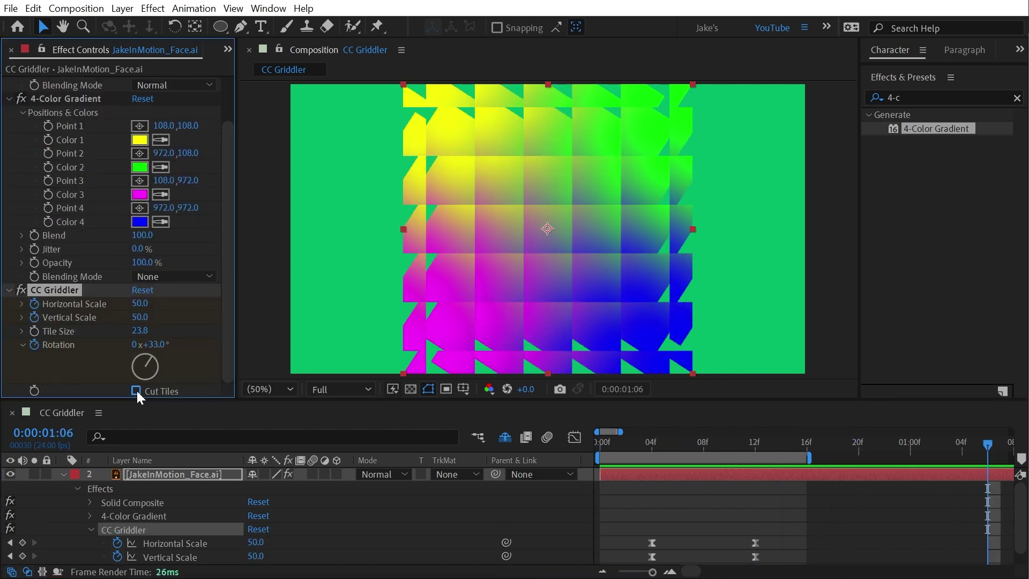